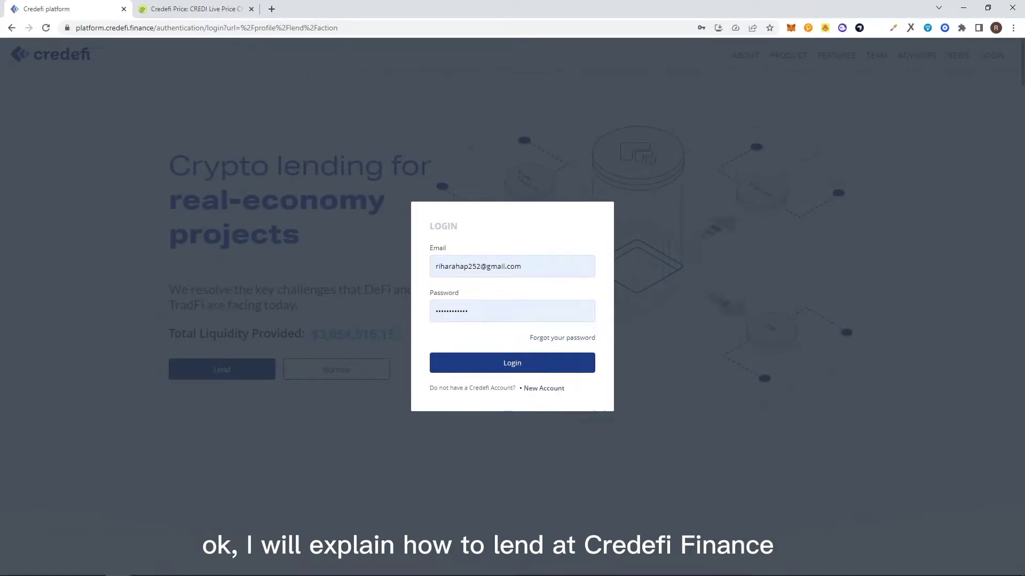
Step: Log in to the Credefi account with the emailed authentication token and connect with the MetaMask wallet
{"action": "key", "text": "Return"}
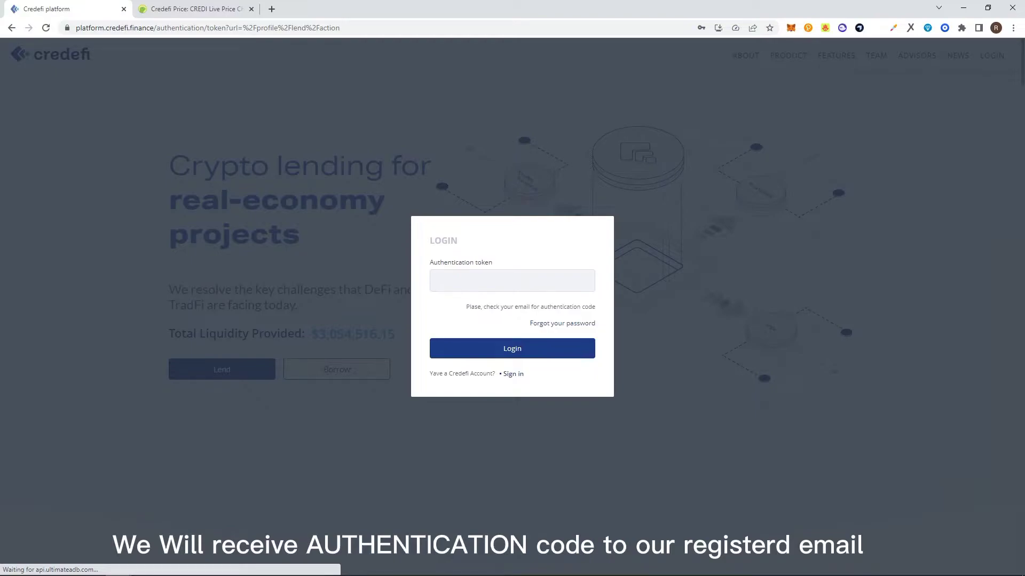
{"action": "key", "text": "ctrl+v"}
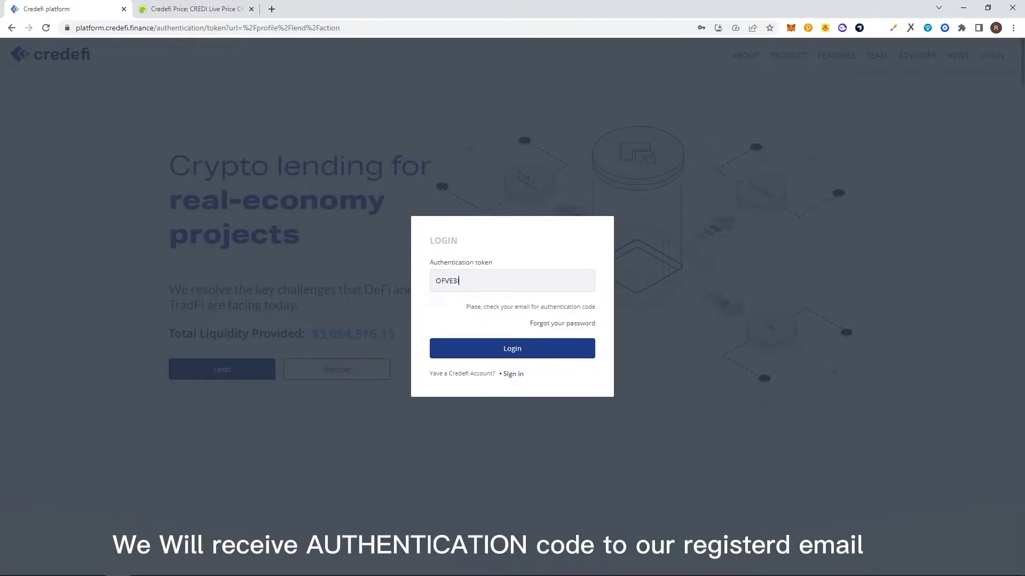
{"action": "type", "text": "9"}
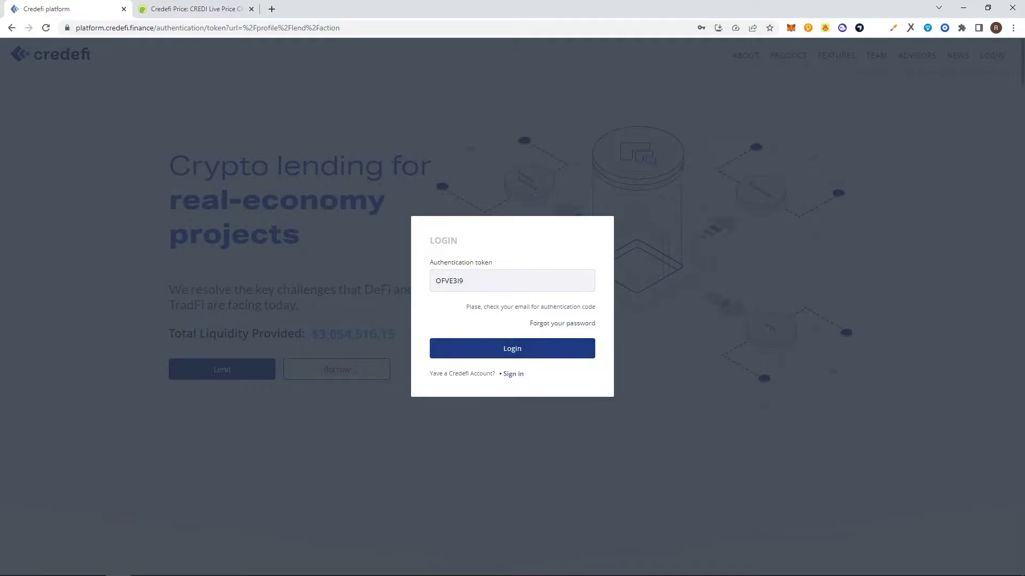
{"action": "key", "text": "Return"}
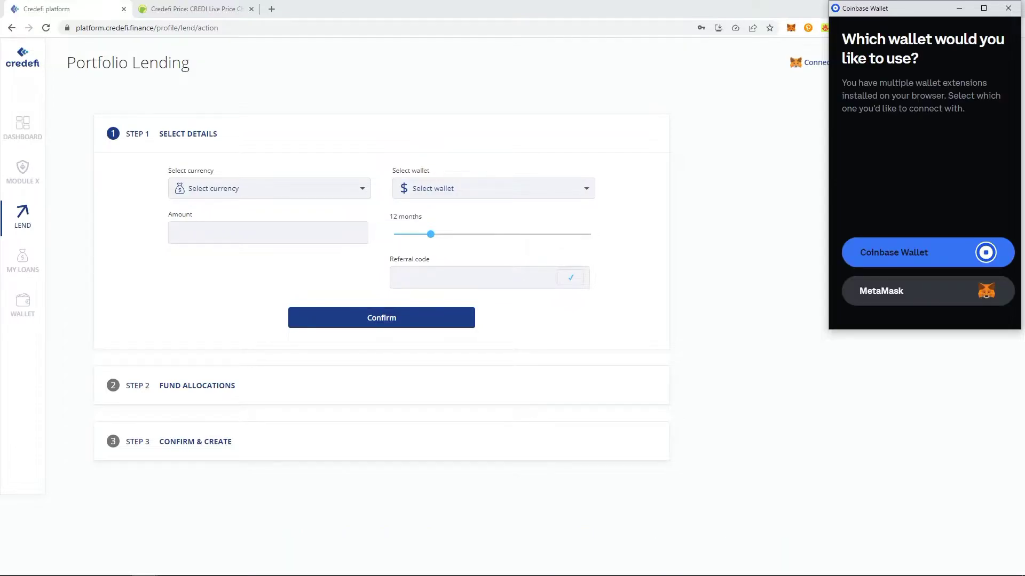
{"action": "left_click", "coordinate": [918, 291]}
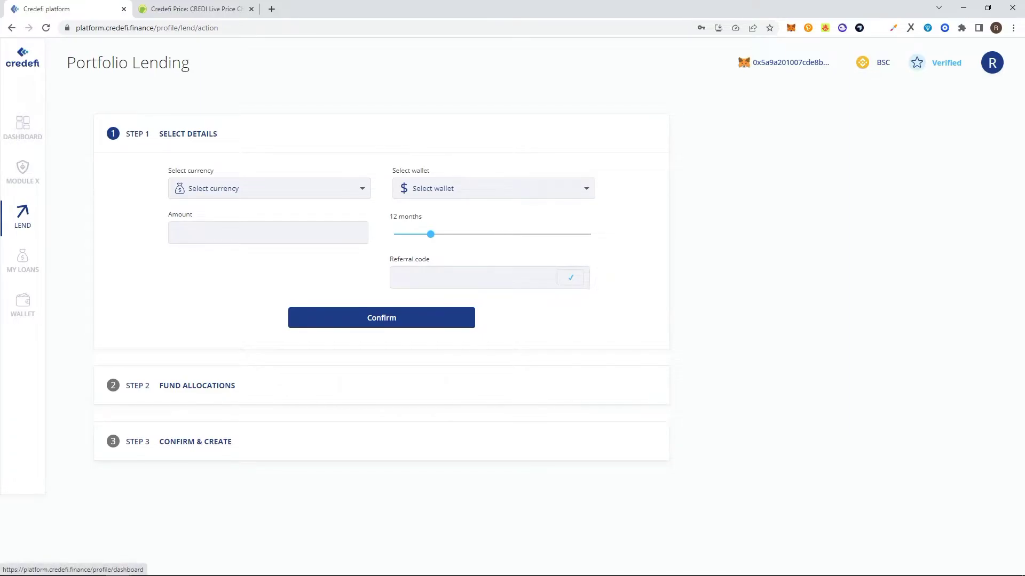
Step: Open the Module X page and connect the currently selected MetaMask account to the Credefi site
{"action": "left_click", "coordinate": [22, 127]}
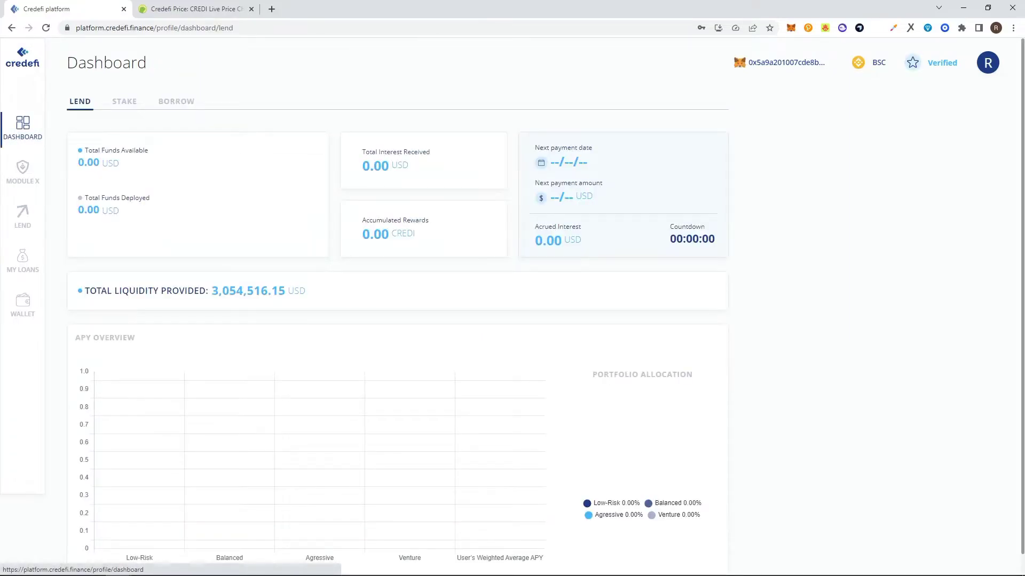
{"action": "left_click", "coordinate": [22, 171]}
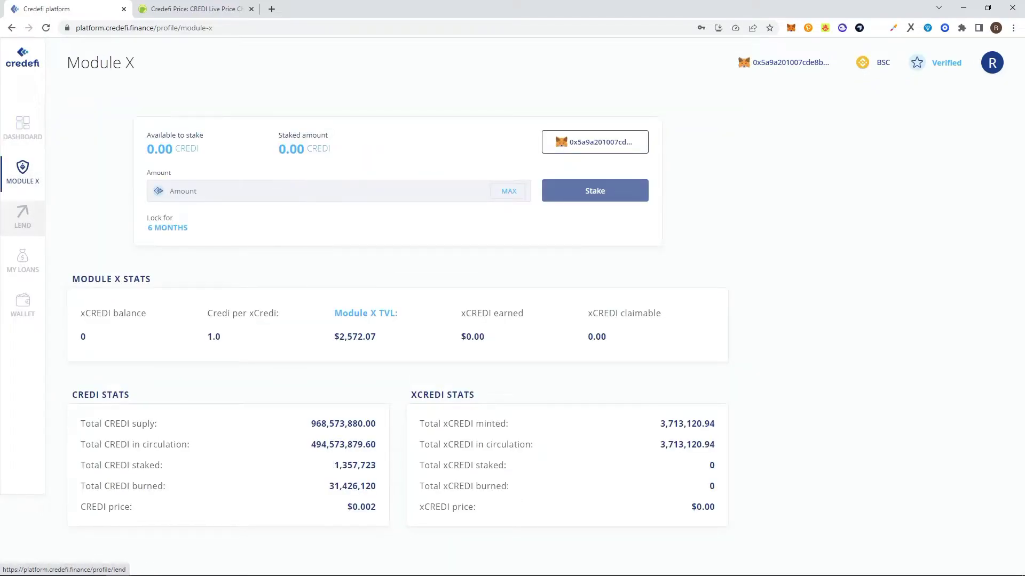
{"action": "left_click", "coordinate": [791, 27]}
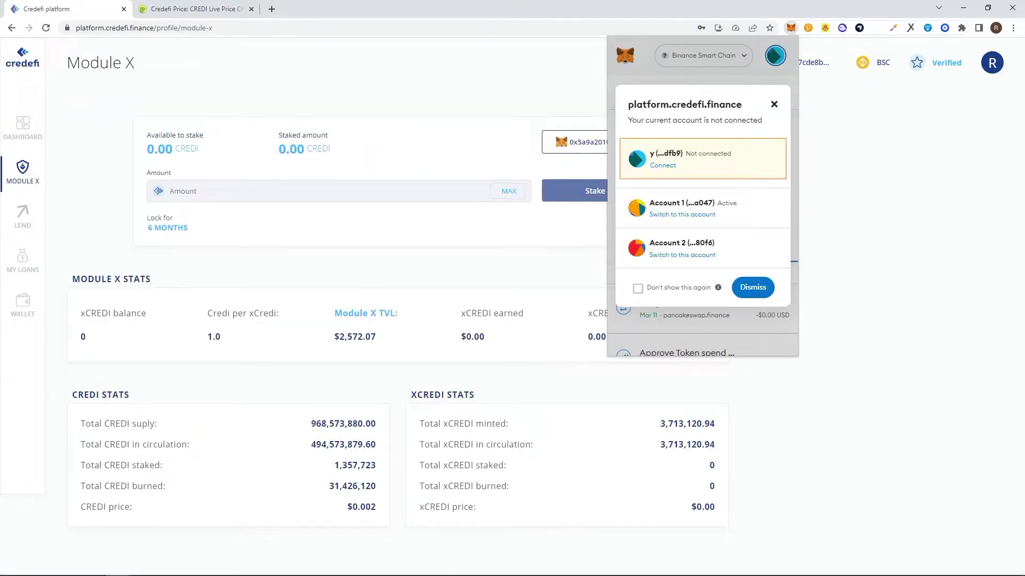
{"action": "left_click", "coordinate": [752, 287]}
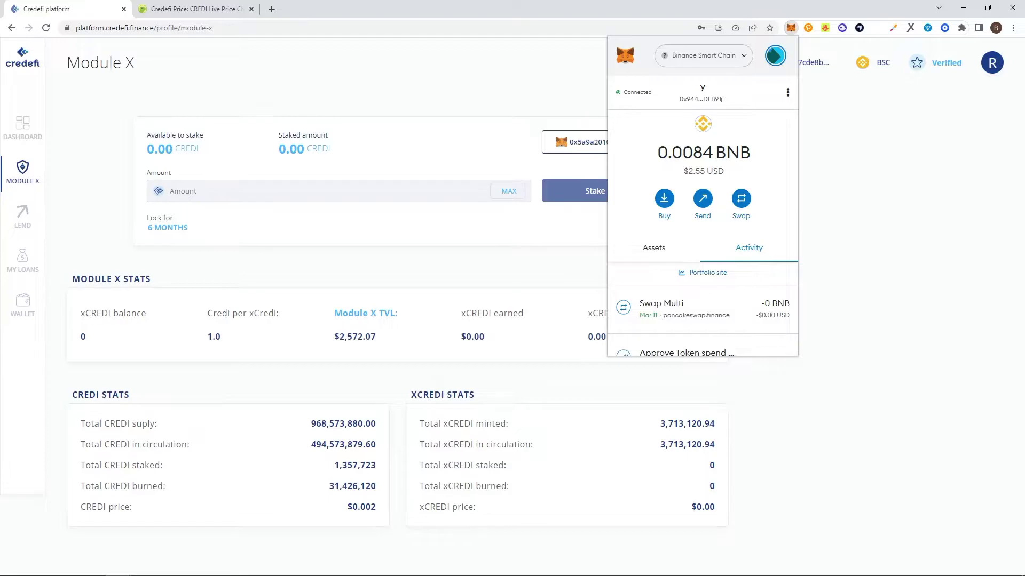
{"action": "key", "text": "Escape"}
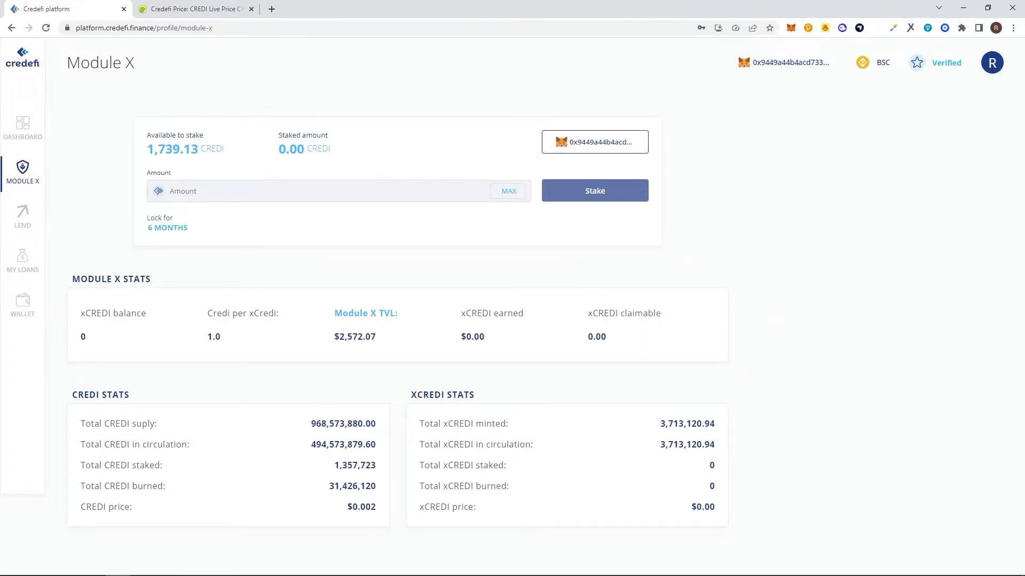
{"action": "left_click", "coordinate": [23, 216]}
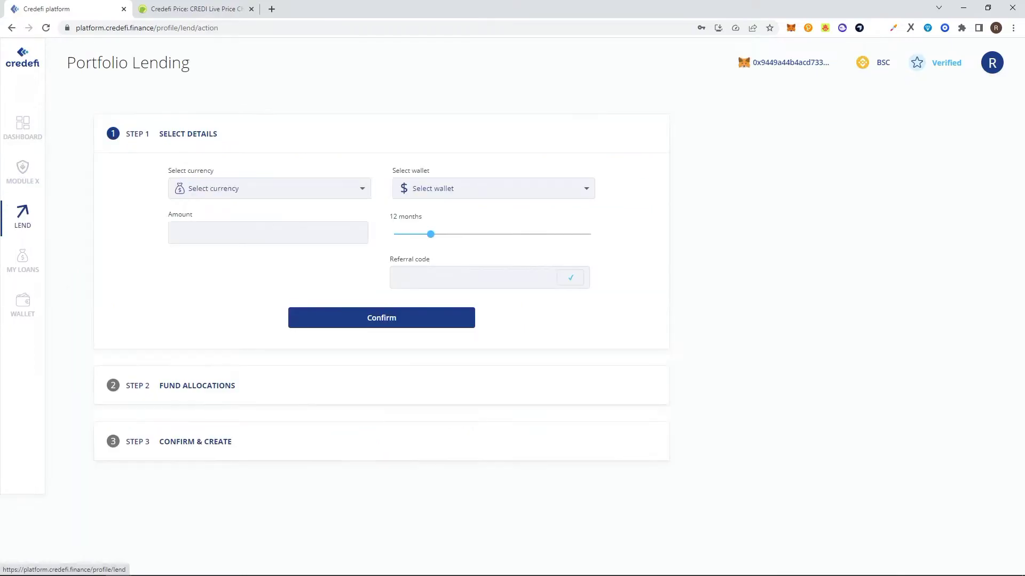
{"action": "left_click", "coordinate": [269, 189]}
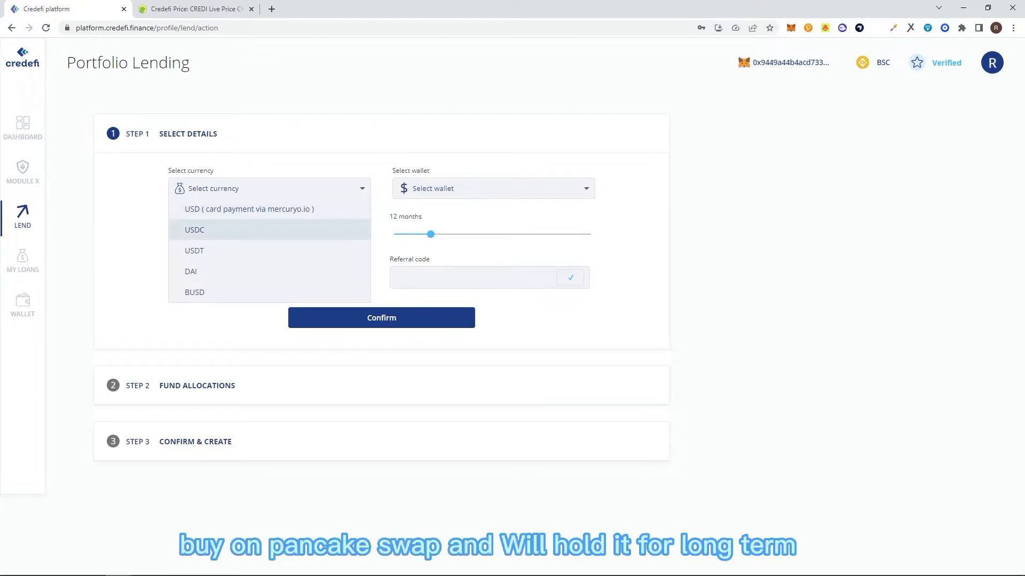
{"action": "left_click", "coordinate": [195, 229]}
{"action": "left_click", "coordinate": [493, 189]}
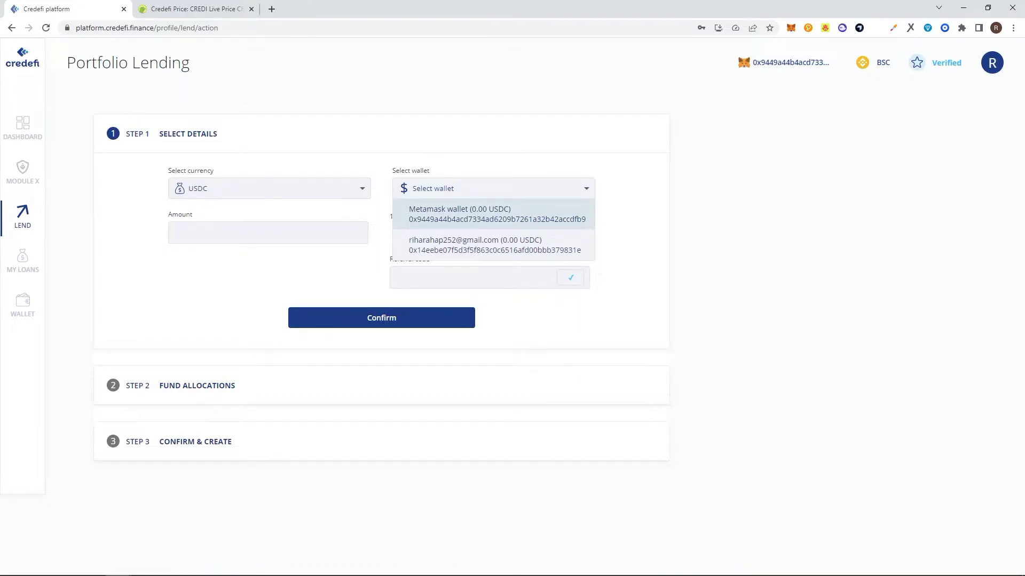
{"action": "left_click", "coordinate": [493, 214]}
Step: Check the total funds available in the lending overview on the dashboard
{"action": "left_click", "coordinate": [23, 128]}
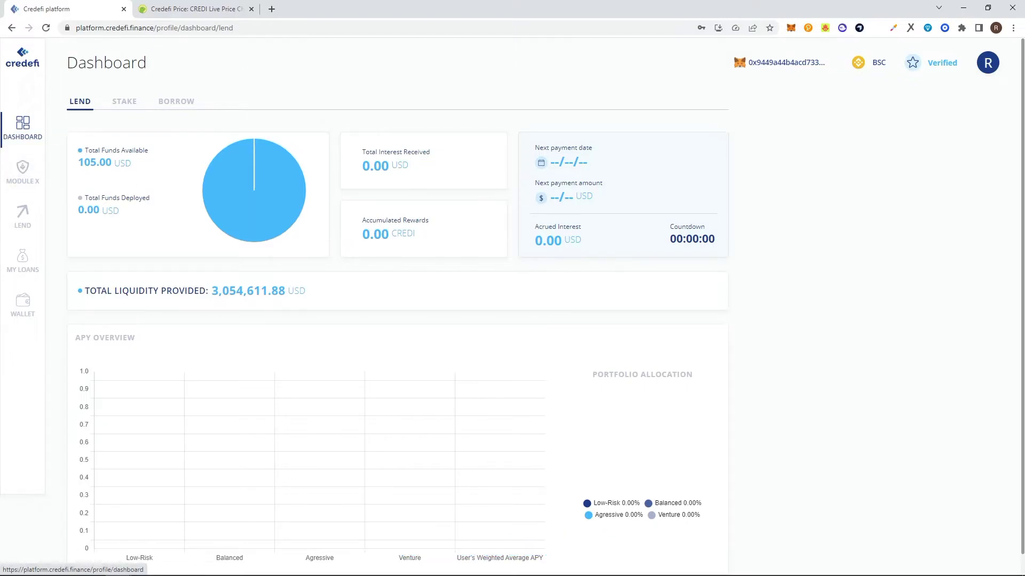
{"action": "left_click_drag", "start_coordinate": [78, 163], "coordinate": [106, 162]}
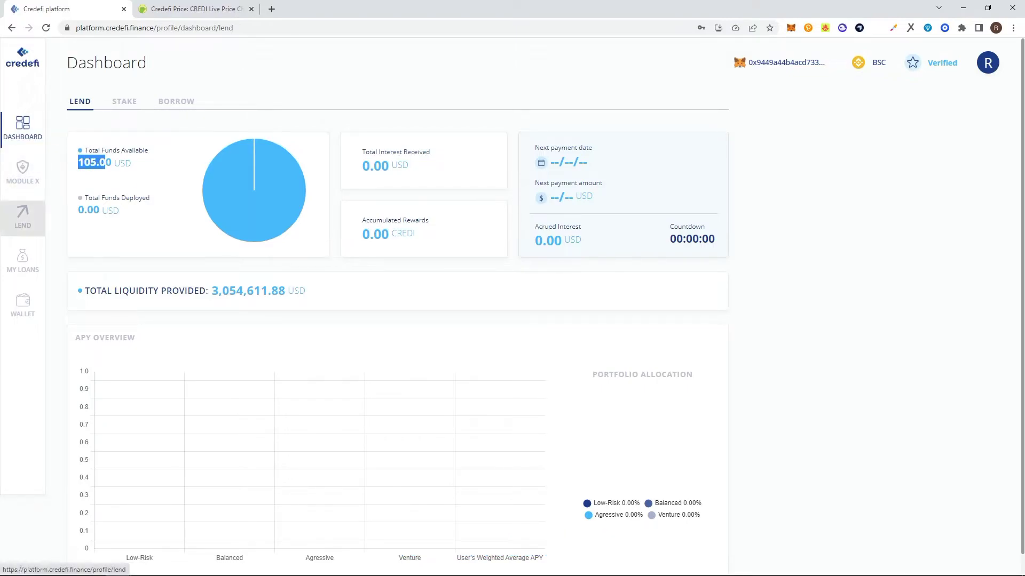
Step: Start a portfolio lending request with USDT as the currency and the Metamask wallet as the funding wallet
{"action": "left_click", "coordinate": [23, 216]}
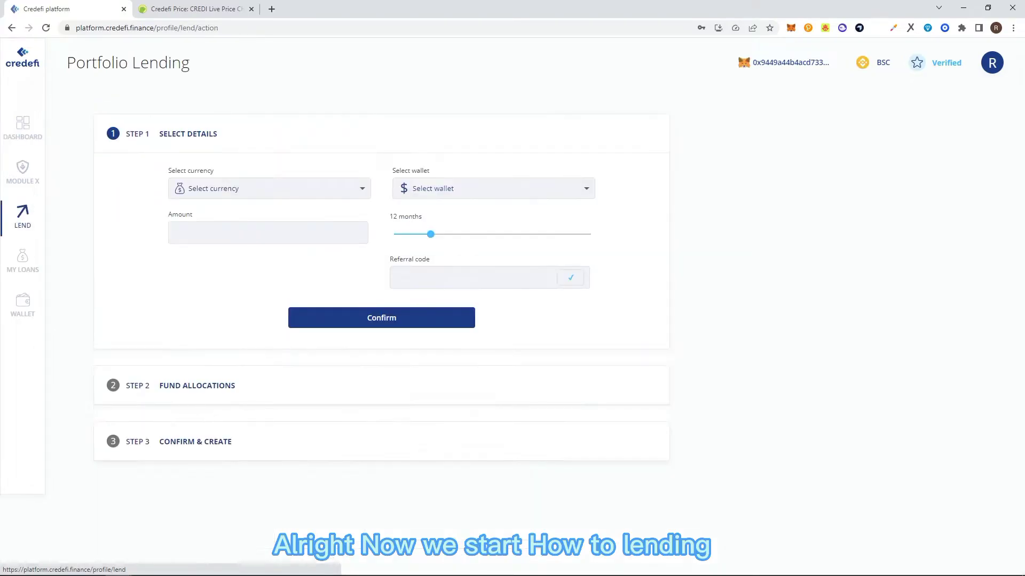
{"action": "left_click", "coordinate": [269, 188]}
{"action": "left_click", "coordinate": [214, 251]}
{"action": "left_click", "coordinate": [493, 189]}
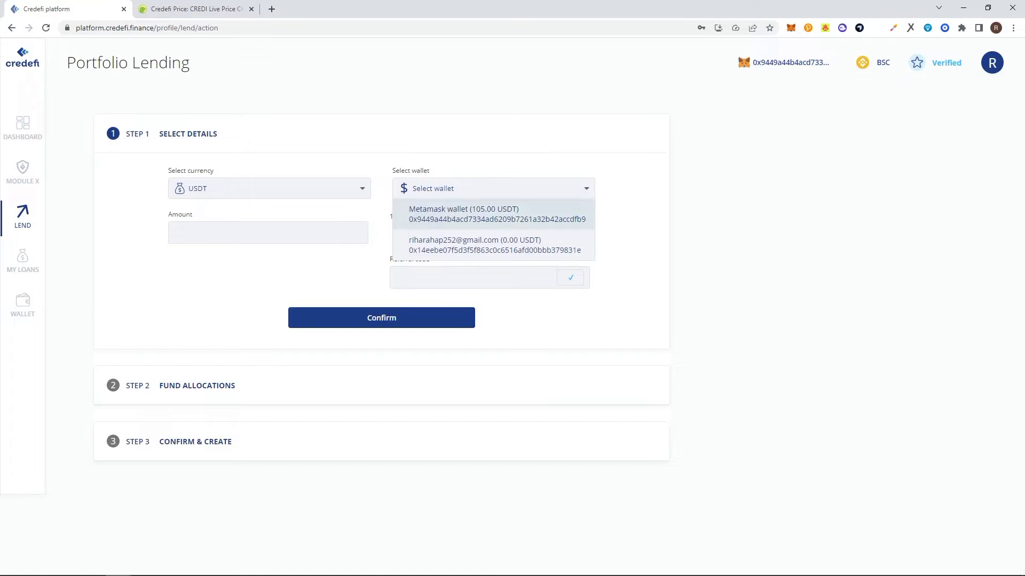
{"action": "left_click", "coordinate": [493, 214]}
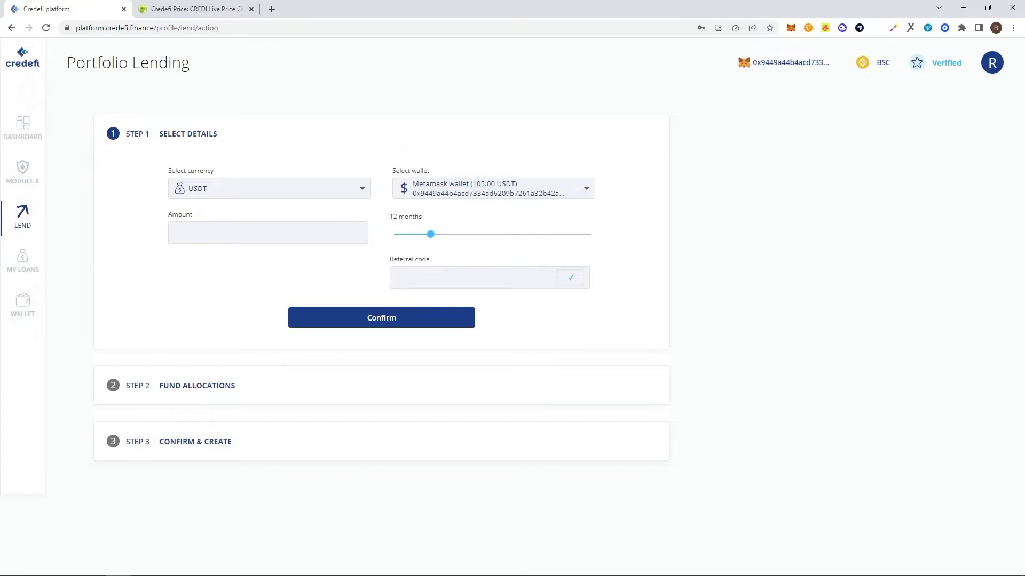
Step: Set the lending amount to 100 and the duration to 1 month, and confirm the details
{"action": "left_click", "coordinate": [214, 233]}
{"action": "type", "text": "10"}
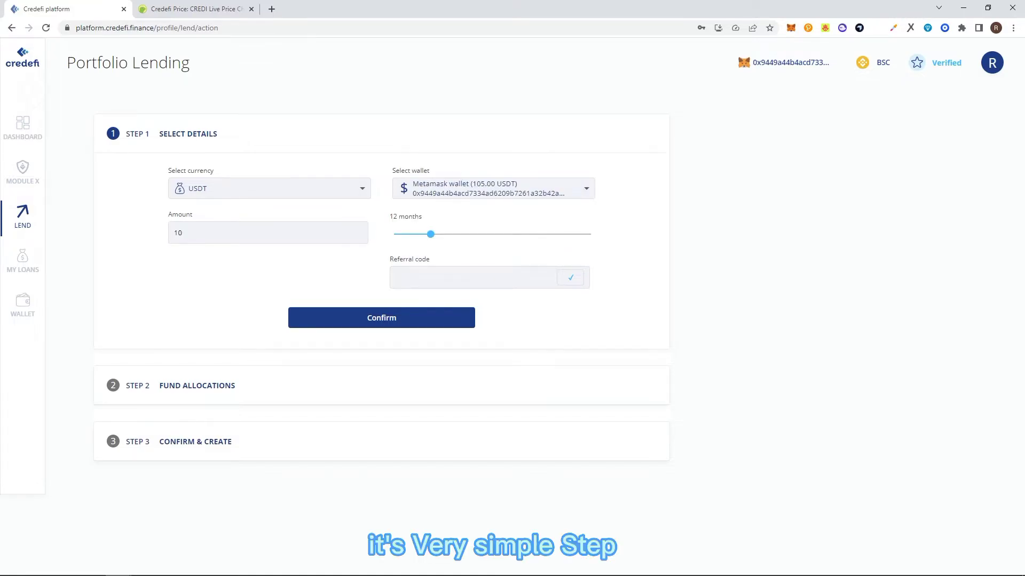
{"action": "type", "text": "0"}
{"action": "left_click_drag", "start_coordinate": [431, 233], "coordinate": [394, 233]}
{"action": "left_click", "coordinate": [381, 318]}
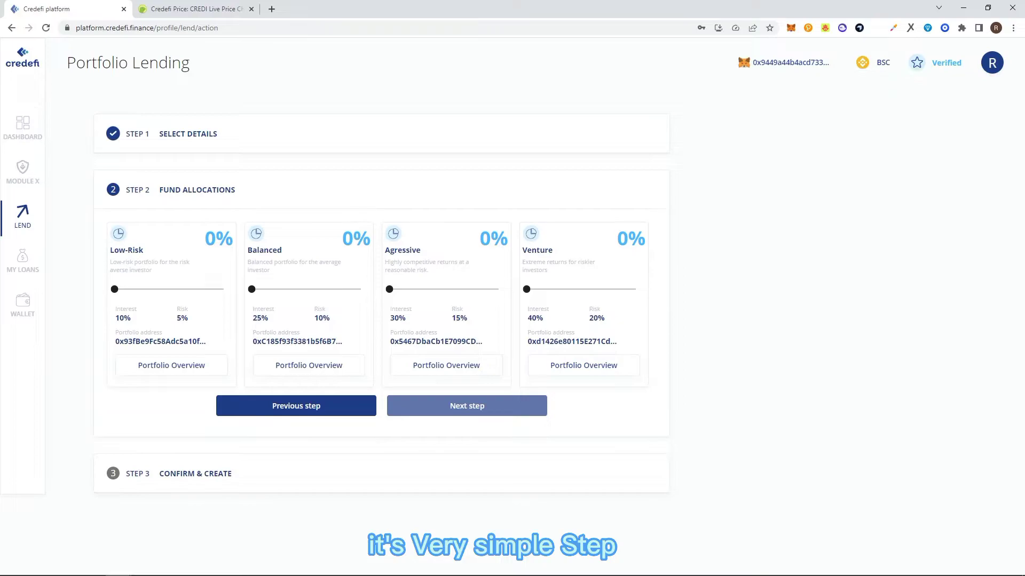
Step: Allocate 100% of the funds to the Low-Risk portfolio and proceed to the final confirmation
{"action": "left_click_drag", "start_coordinate": [114, 289], "coordinate": [119, 289]}
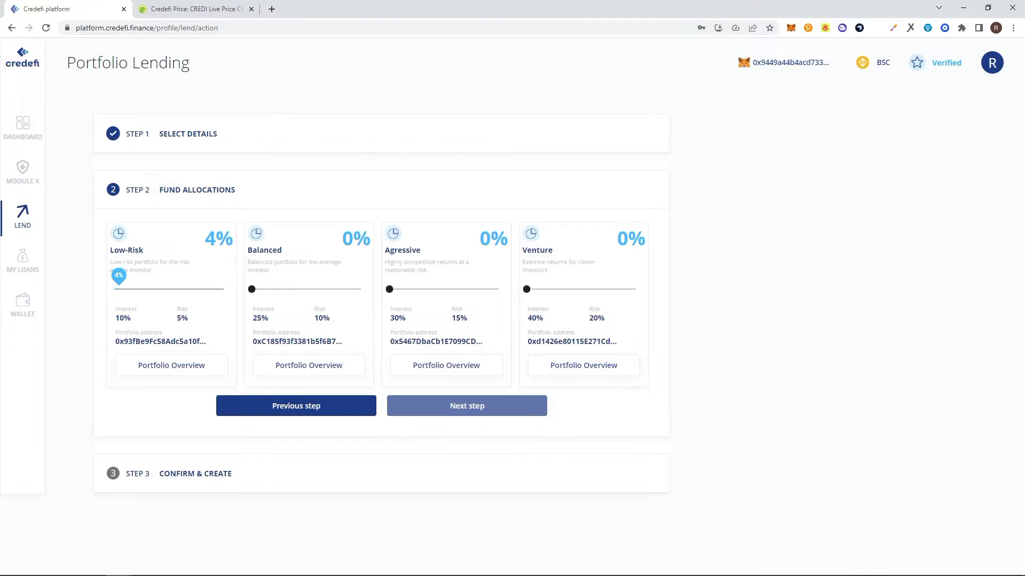
{"action": "left_click_drag", "start_coordinate": [119, 290], "coordinate": [118, 289]}
{"action": "key", "text": "Left"}
{"action": "key", "text": "Left"}
{"action": "left_click_drag", "start_coordinate": [115, 289], "coordinate": [223, 289]}
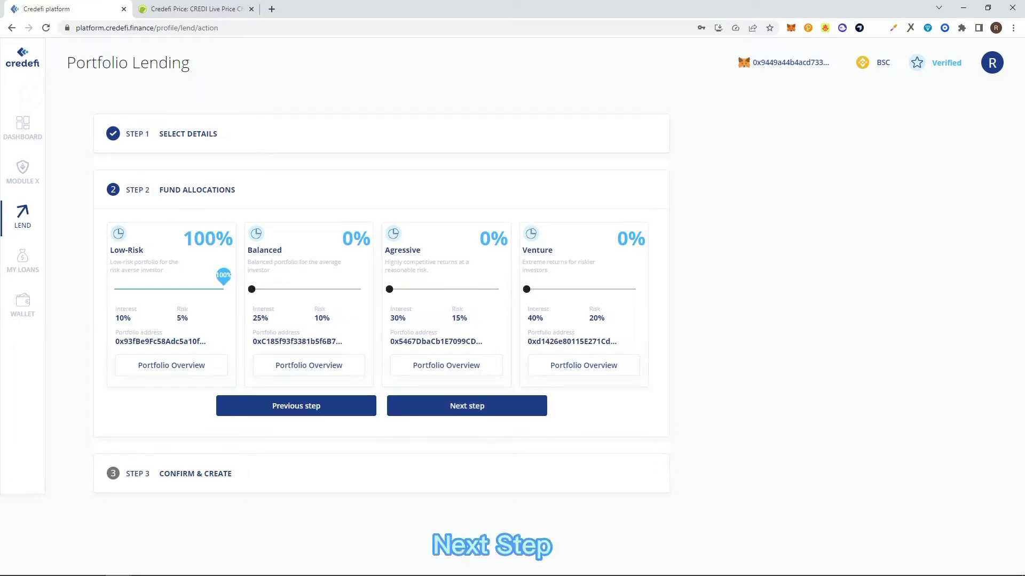
{"action": "left_click", "coordinate": [467, 406]}
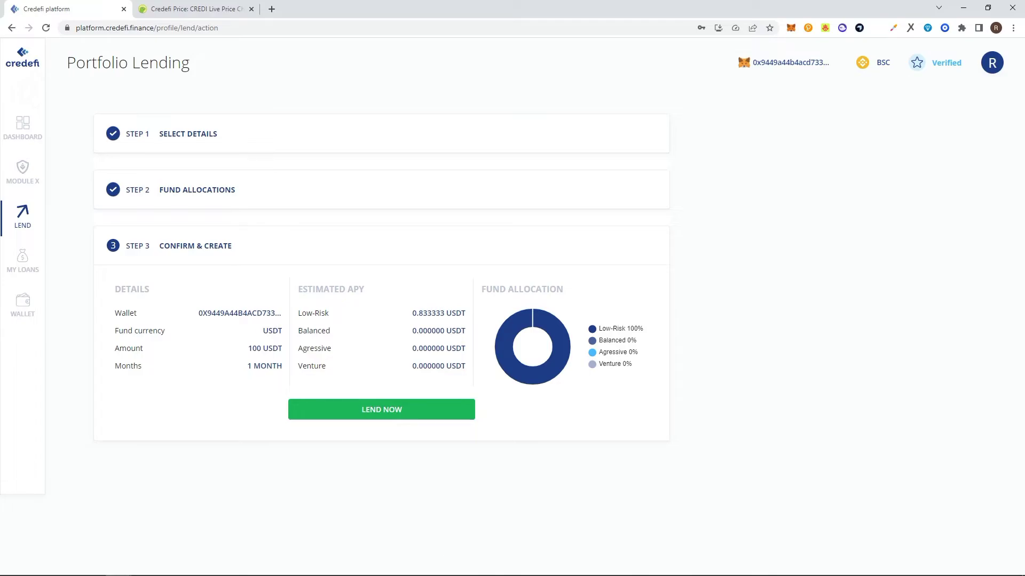
Step: Submit the 100 USDT lending request and approve its transfer transaction in MetaMask
{"action": "left_click", "coordinate": [382, 410]}
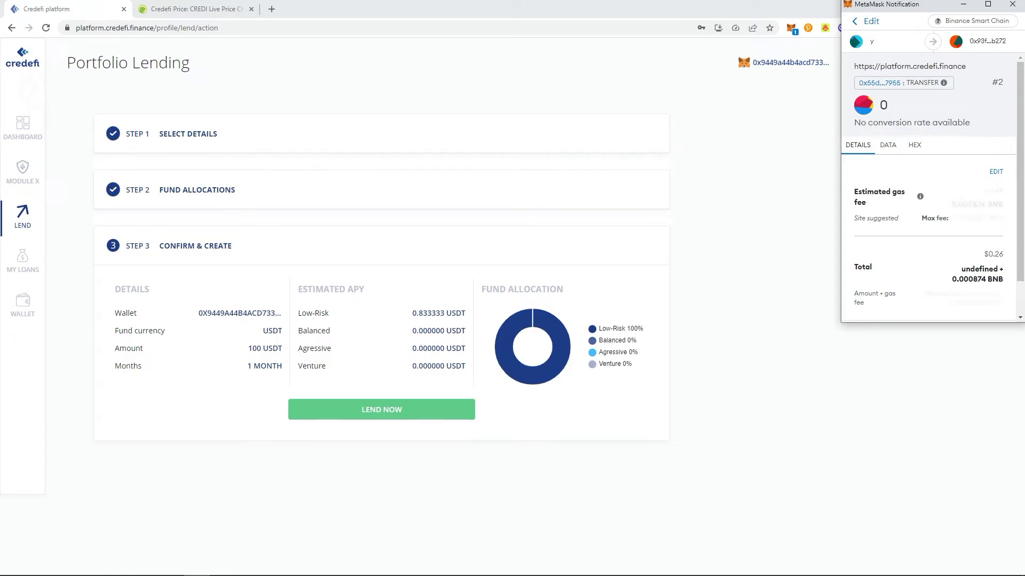
{"action": "scroll", "coordinate": [928, 214], "scroll_direction": "down", "scroll_amount": 1}
{"action": "left_click", "coordinate": [970, 302]}
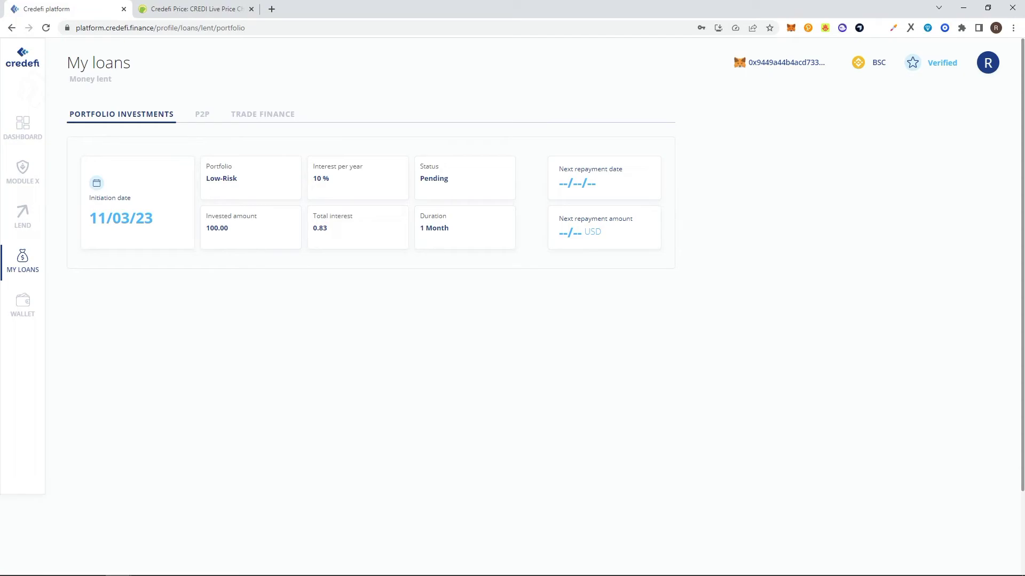
Step: Review the wallet balances and the transaction history on the Credefi wallet page
{"action": "left_click", "coordinate": [23, 306]}
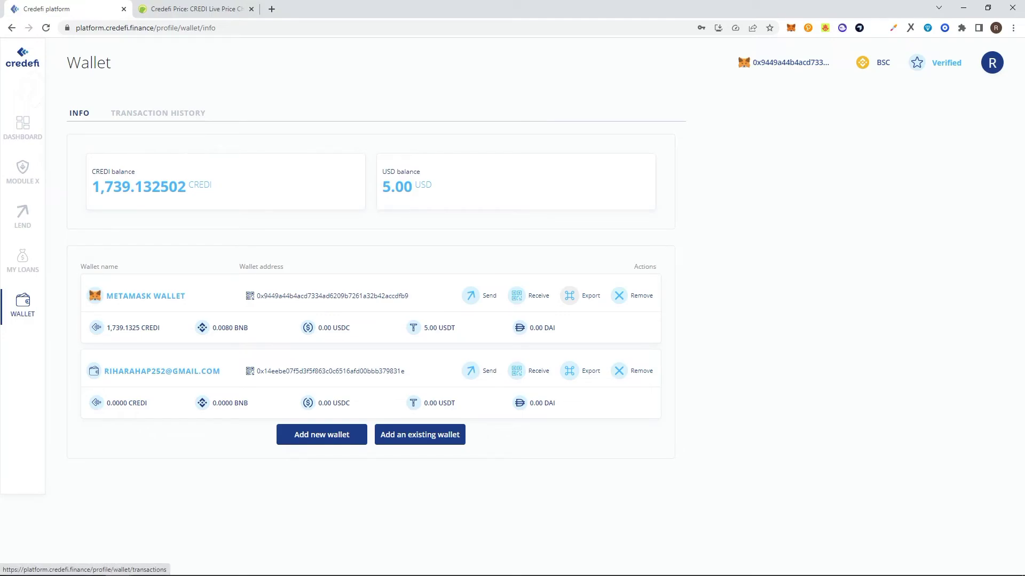
{"action": "left_click", "coordinate": [158, 113]}
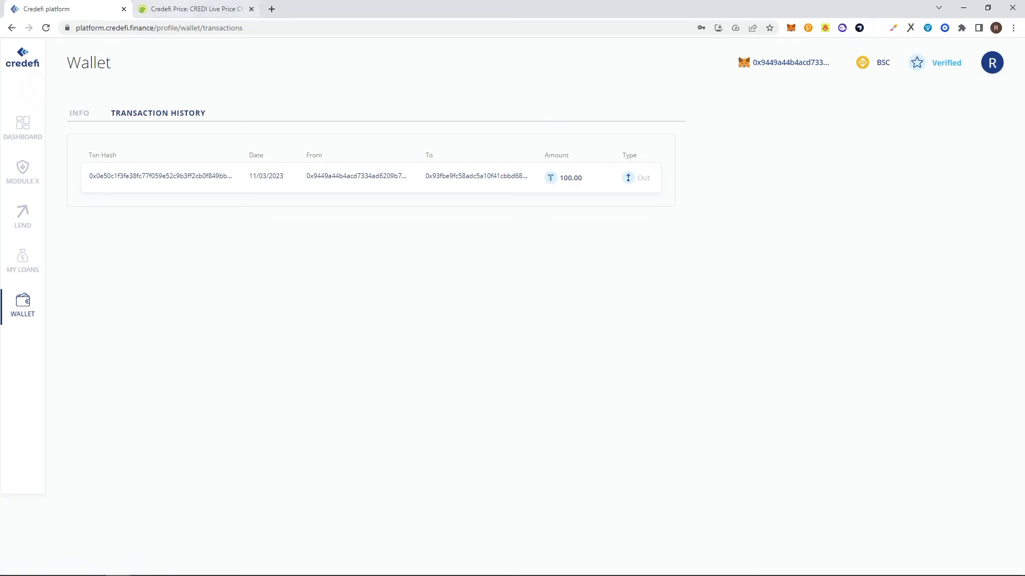
Step: Switch to the CoinGecko page to review Credefi's price and spot markets, and return to the Credefi platform
{"action": "left_click", "coordinate": [192, 8]}
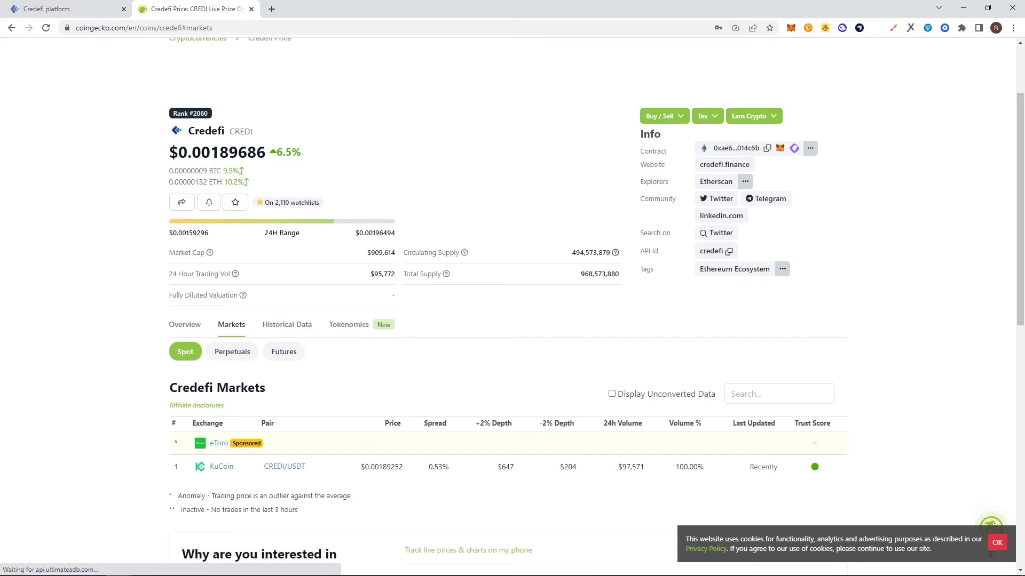
{"action": "scroll", "coordinate": [508, 306], "scroll_direction": "up", "scroll_amount": 2}
{"action": "scroll", "coordinate": [222, 360], "scroll_direction": "down", "scroll_amount": 4}
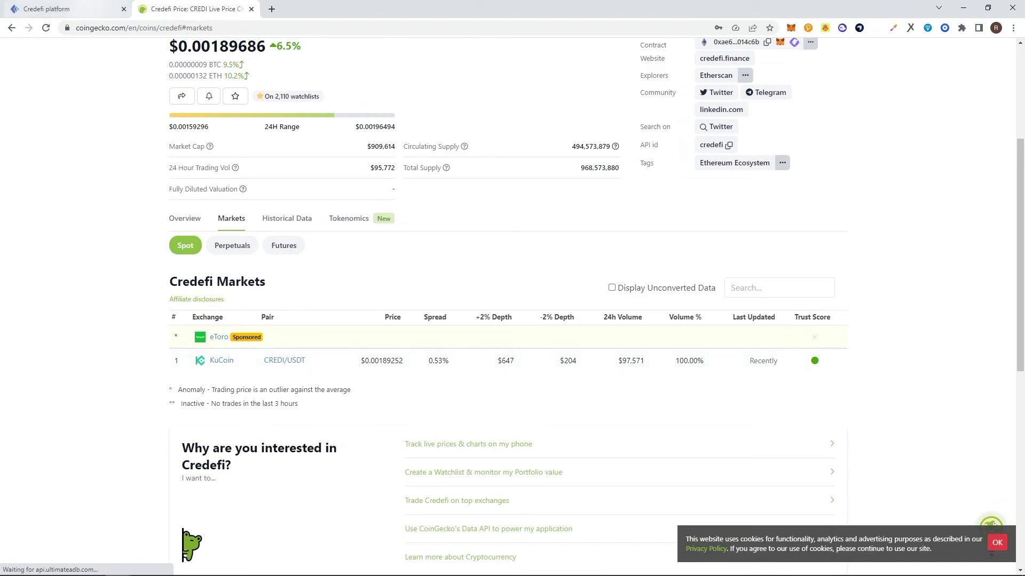
{"action": "left_click", "coordinate": [64, 9]}
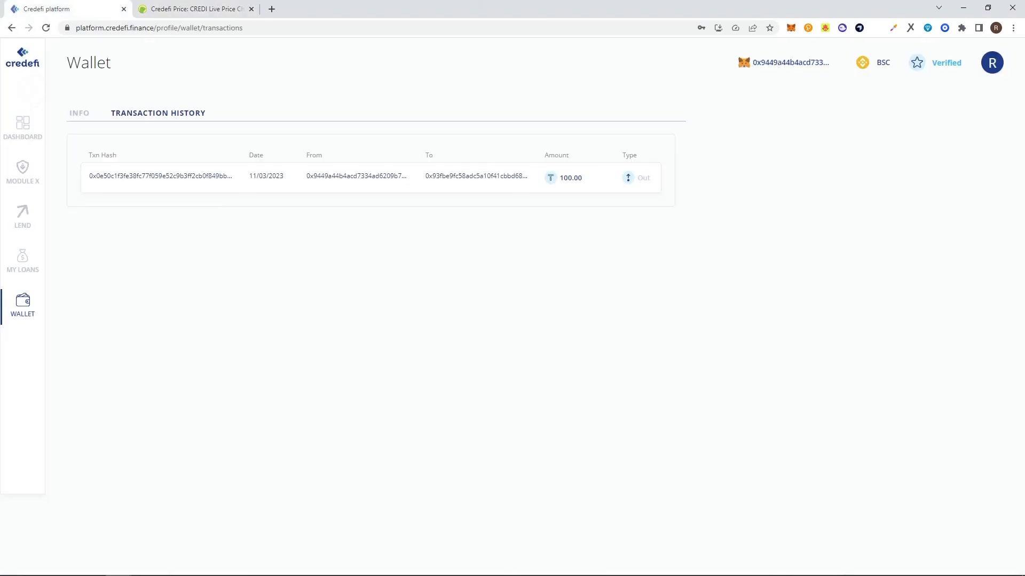